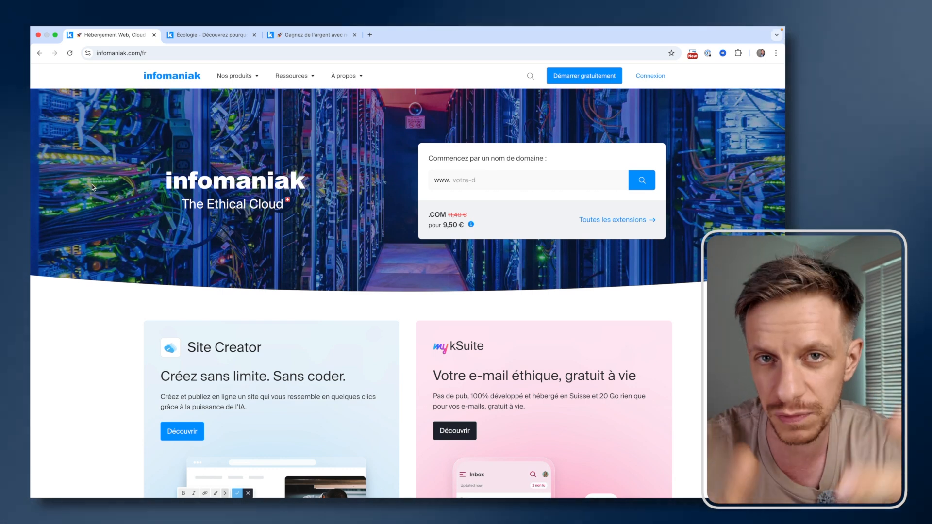
# Search for the domain name actyourvision.com from the home page
pyautogui.hotkey('ctrl', 'Tab')
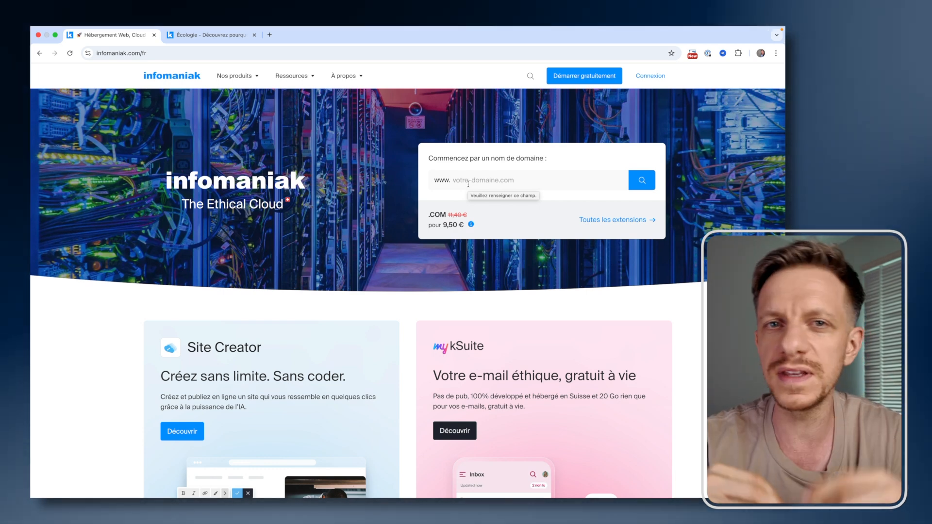
pyautogui.write('ACT Your Vision')
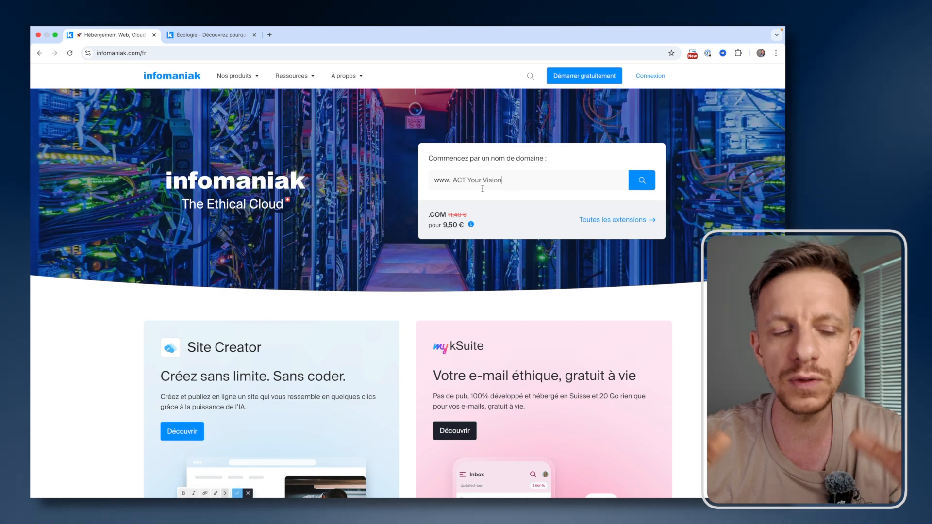
pyautogui.moveTo(501, 179); pyautogui.dragTo(402, 181)
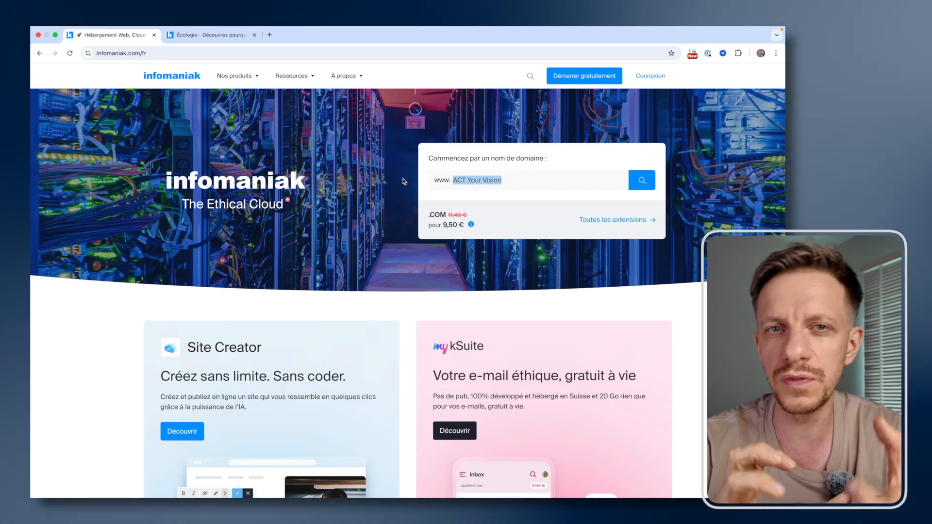
pyautogui.write('actyourvi')
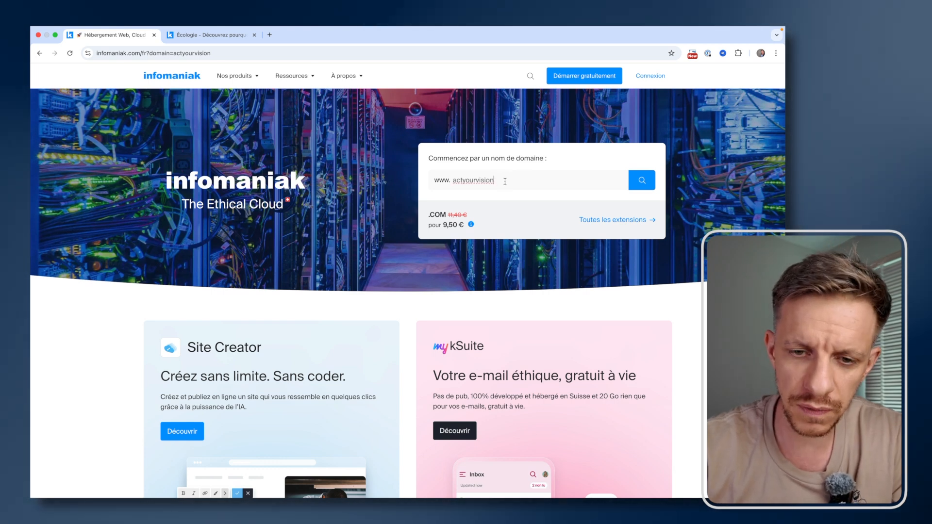
pyautogui.write('om')
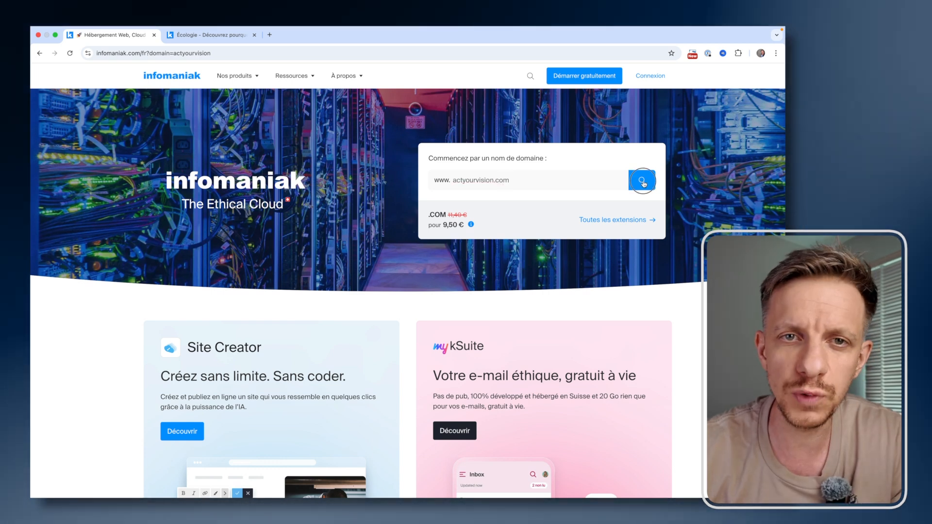
pyautogui.click(642, 181)
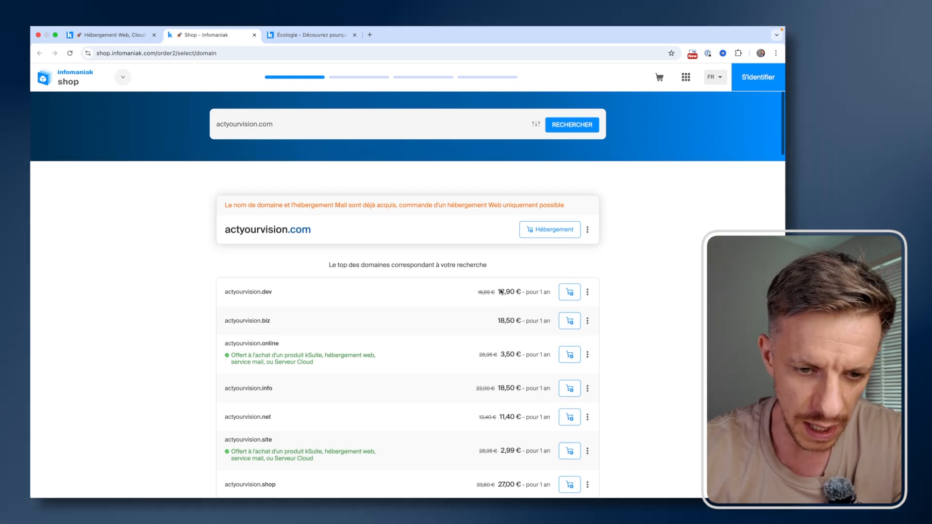
# Find actyourvision.fr among the promotional domains and add it to the cart
pyautogui.scroll(-5, 501, 292)
pyautogui.scroll(-10, 500, 292)
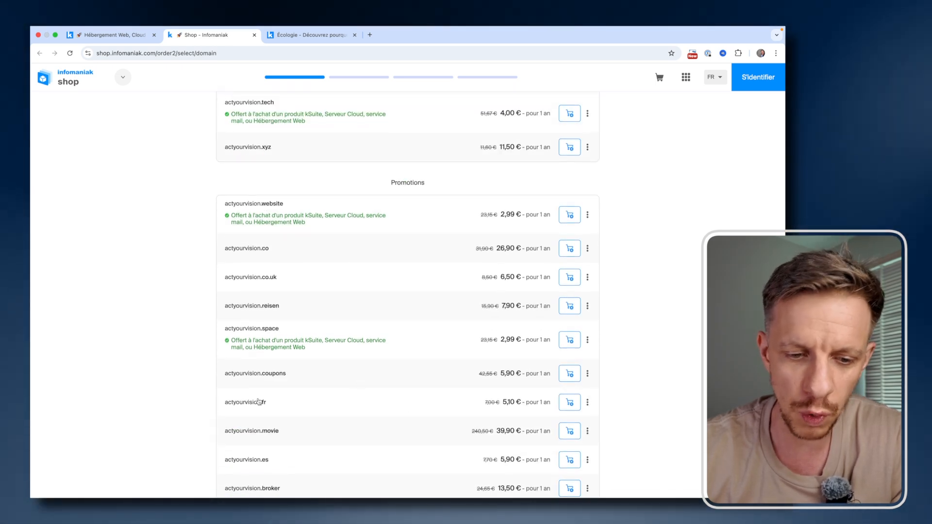
pyautogui.scroll(-1, 259, 401)
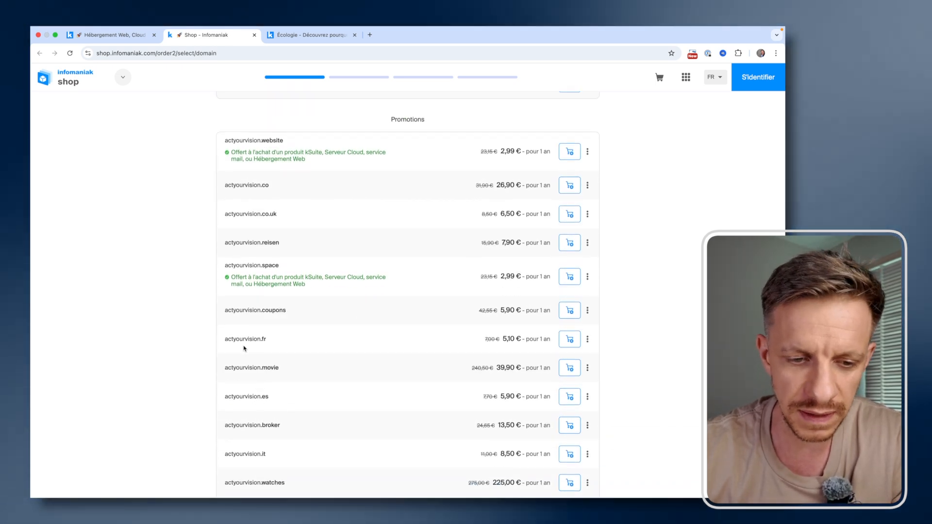
pyautogui.click(569, 342)
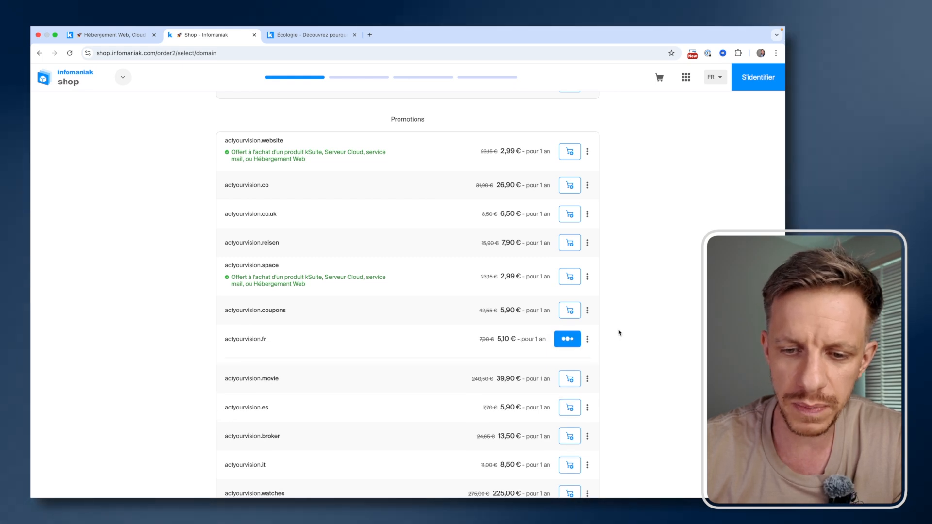
pyautogui.scroll(-1, 403, 361)
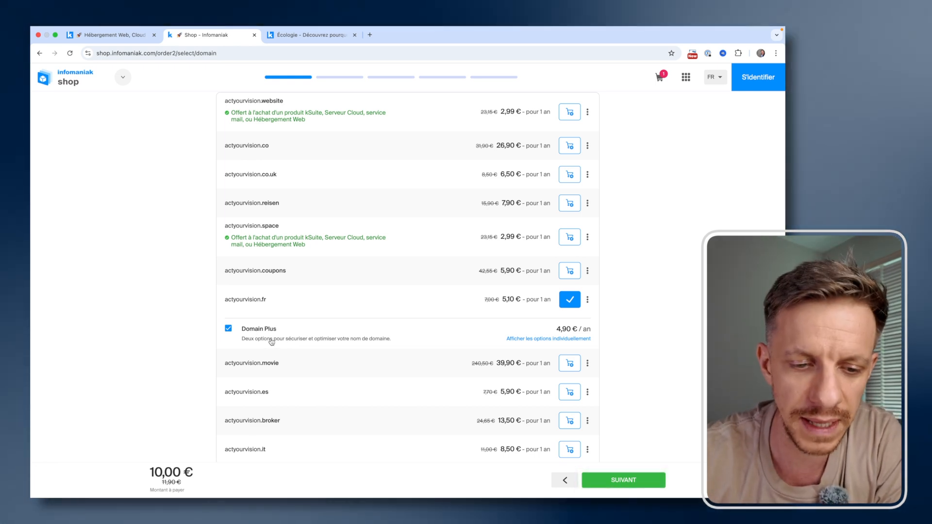
# Show the individual Domain Plus options for actyourvision.fr, keep DNS Fast Anycast and Domain Privacy, and proceed with the order
pyautogui.click(534, 339)
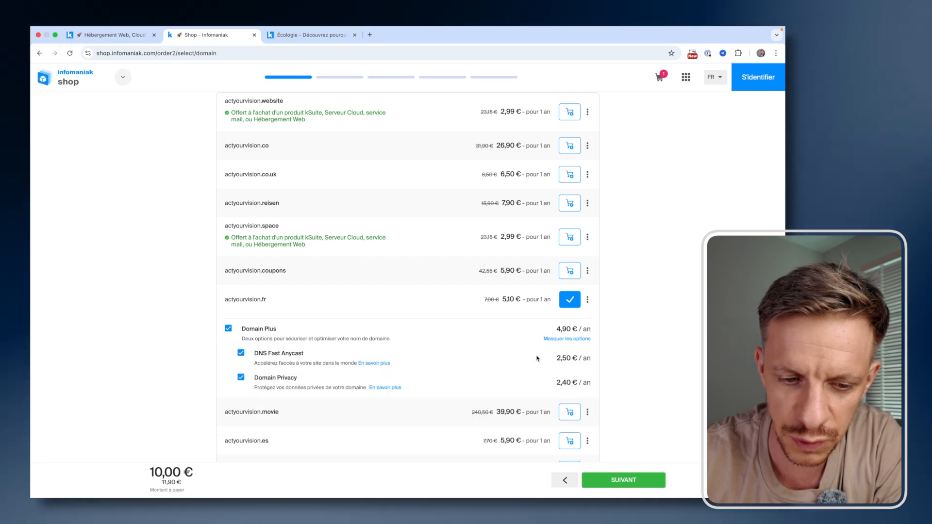
pyautogui.scroll(-2, 242, 392)
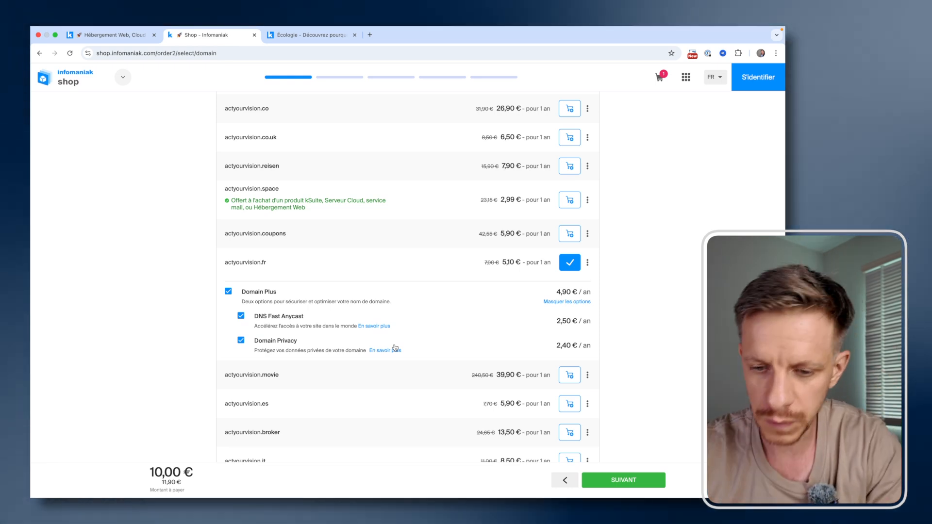
pyautogui.click(617, 480)
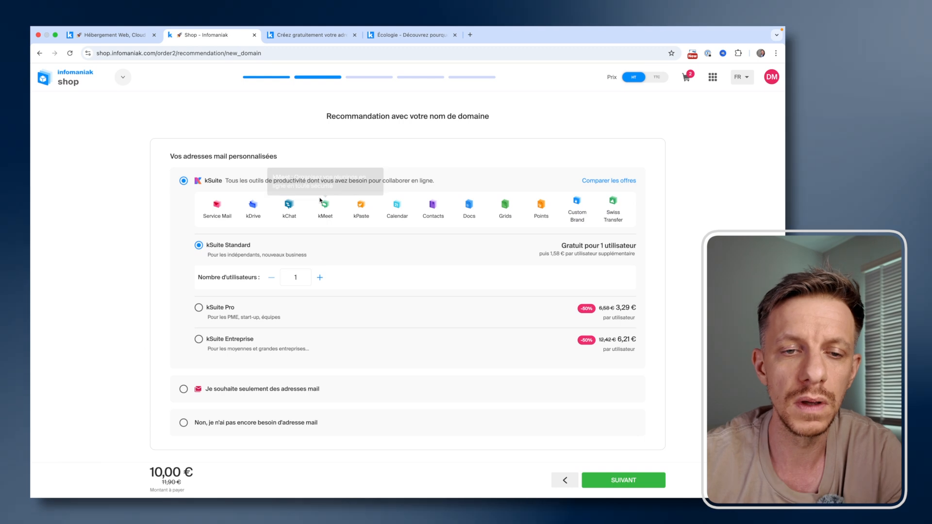
# Review the free lifetime e-mail address offer on its separate page and return to the shop order
pyautogui.click(310, 35)
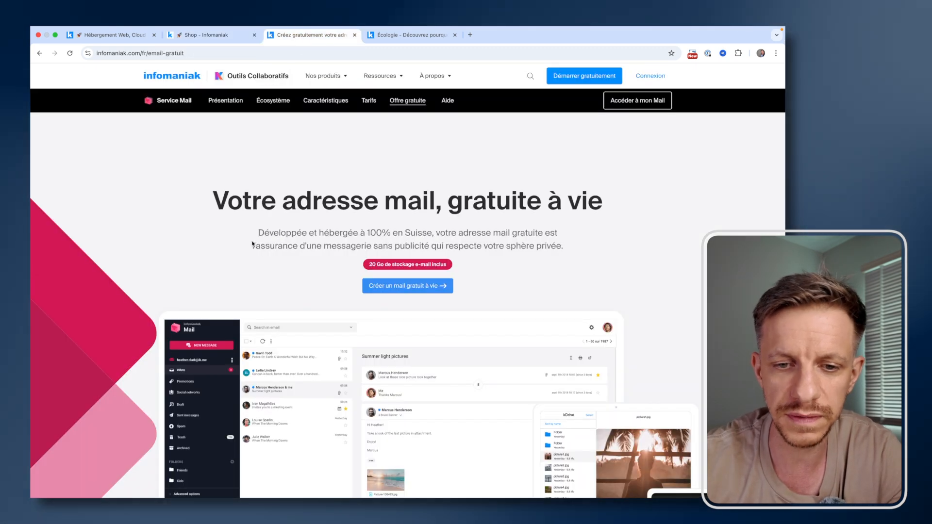
pyautogui.scroll(-3, 427, 180)
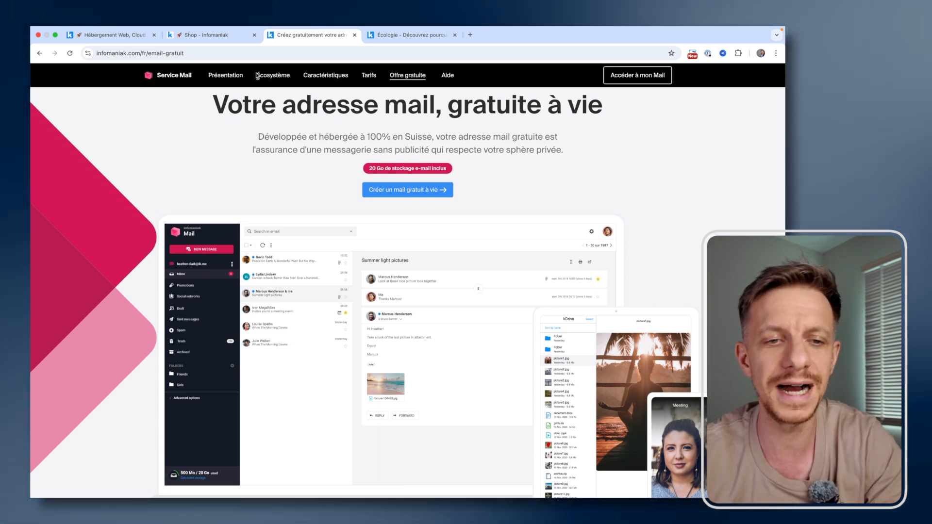
pyautogui.click(219, 39)
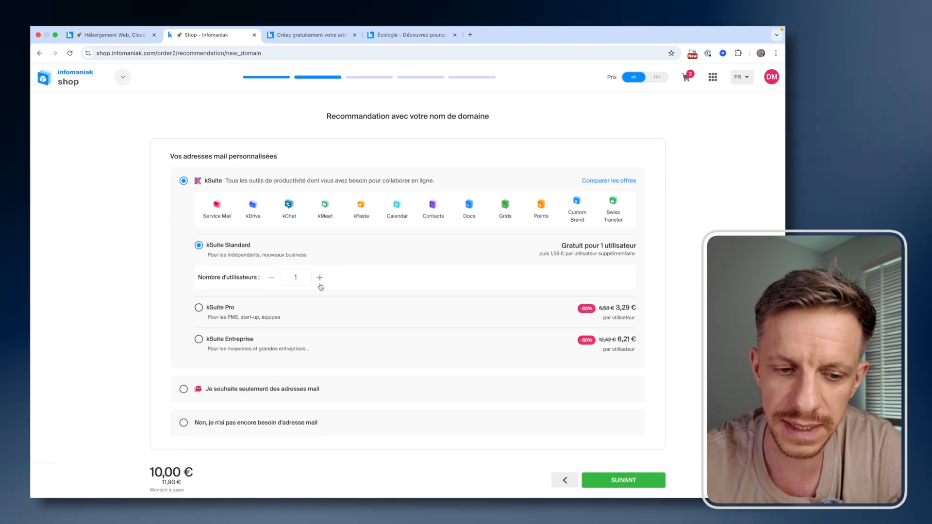
# Compare the kSuite Standard, Pro and Entreprise offers and close the comparison
pyautogui.click(320, 278)
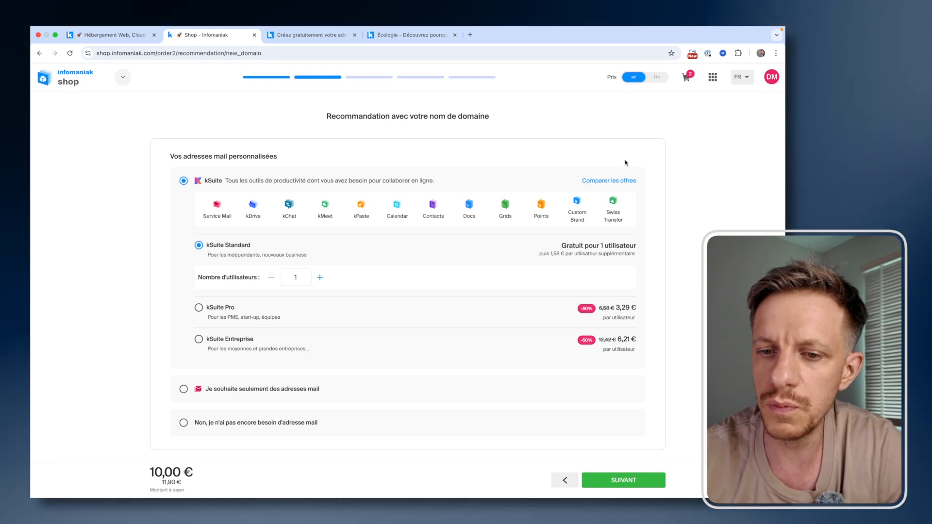
pyautogui.click(609, 182)
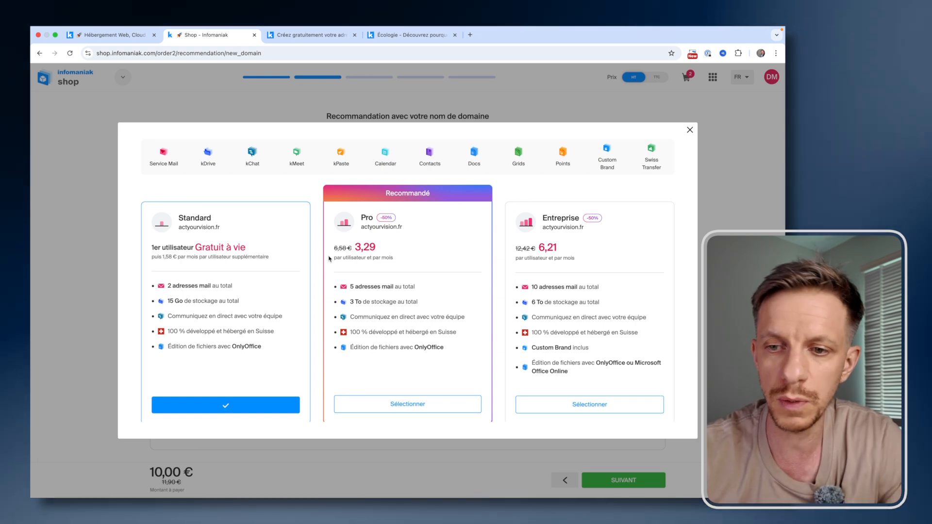
pyautogui.click(690, 131)
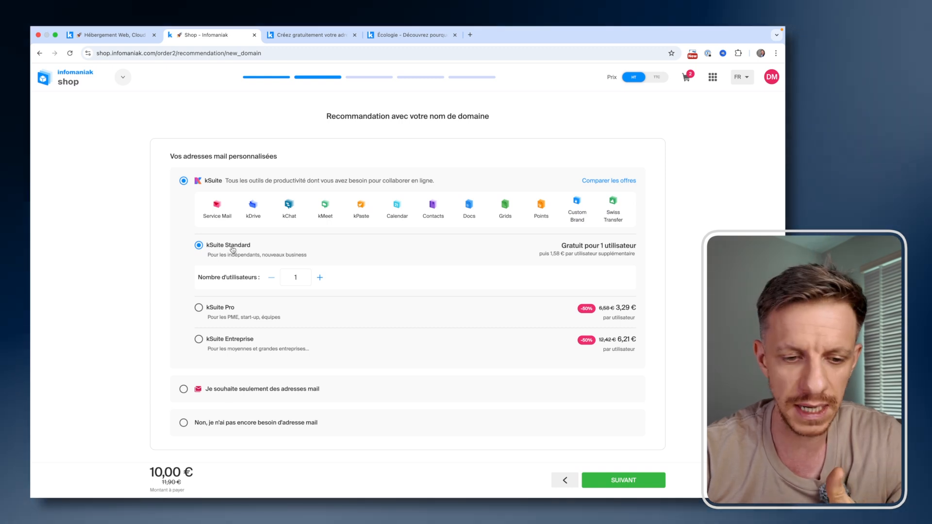
# Decline the e-mail addresses, website hosting and Renewal Warranty so the order continues with only the domain and its options
pyautogui.click(225, 426)
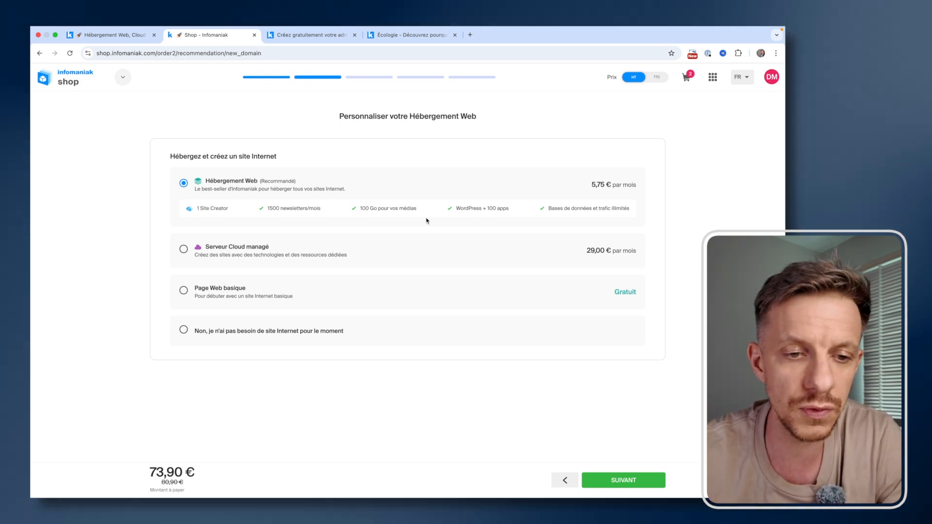
pyautogui.click(237, 190)
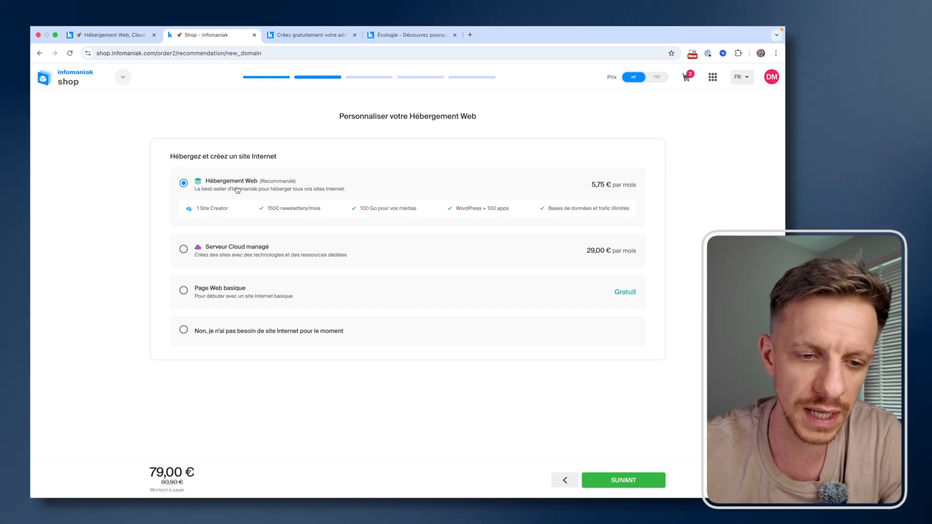
pyautogui.click(231, 296)
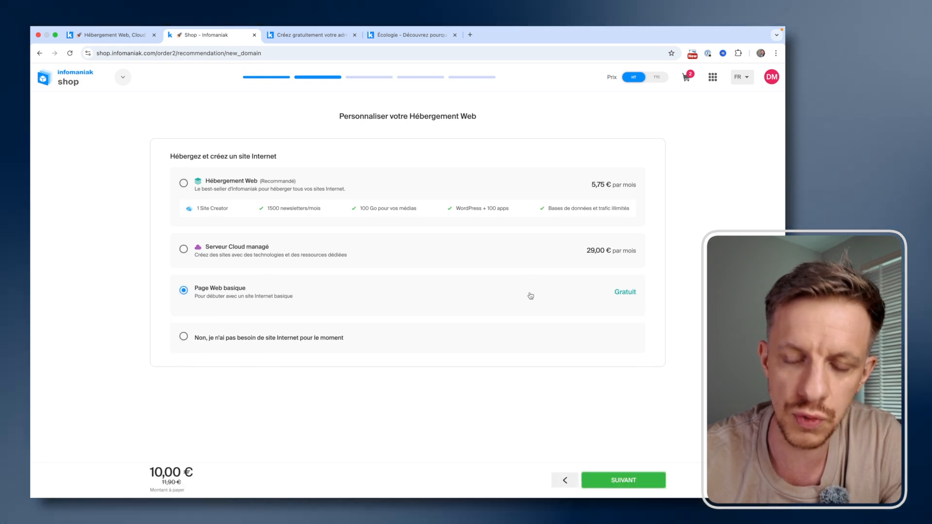
pyautogui.click(260, 343)
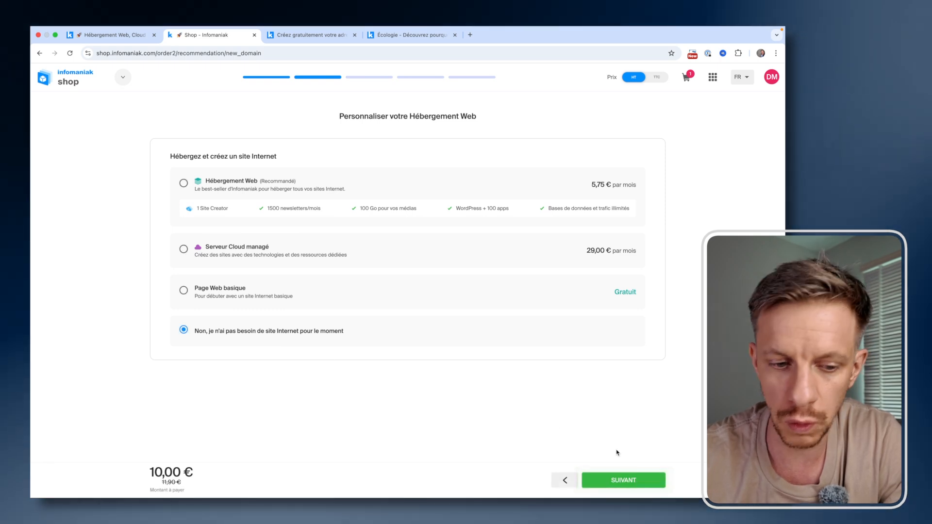
pyautogui.click(624, 479)
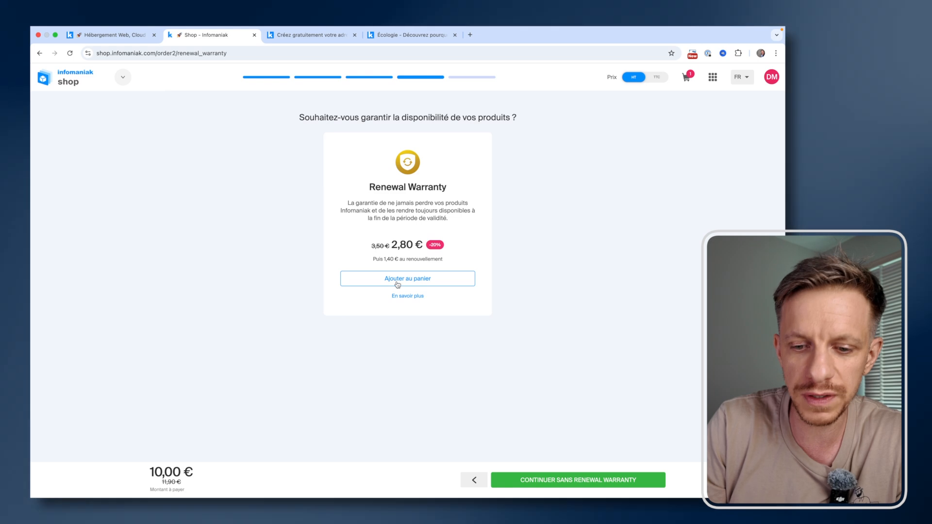
pyautogui.click(532, 480)
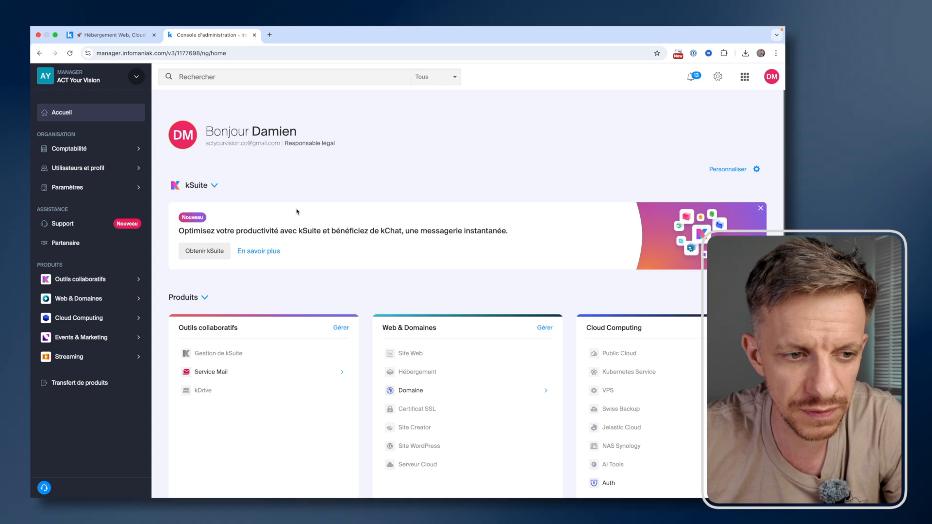
# Open the account security overview in the user profile and examine its validation, login and recovery settings
pyautogui.click(82, 175)
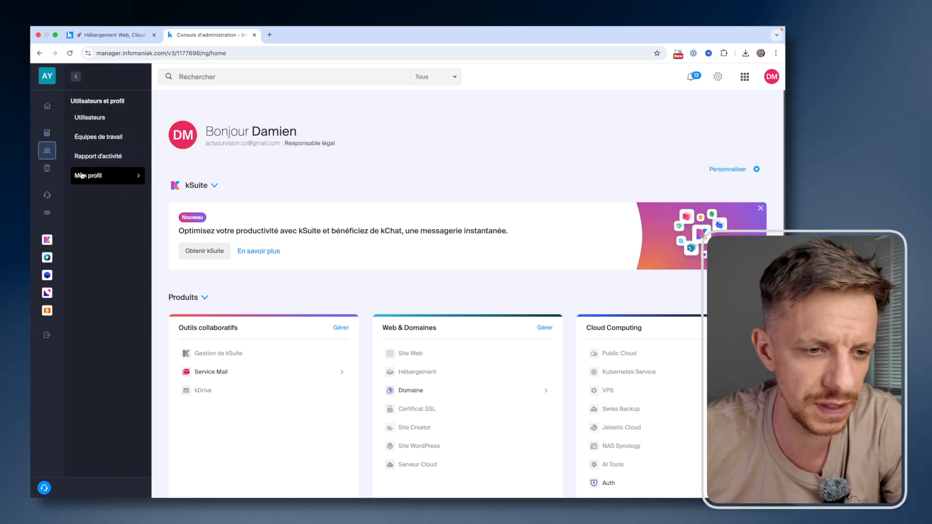
pyautogui.click(106, 180)
pyautogui.click(97, 209)
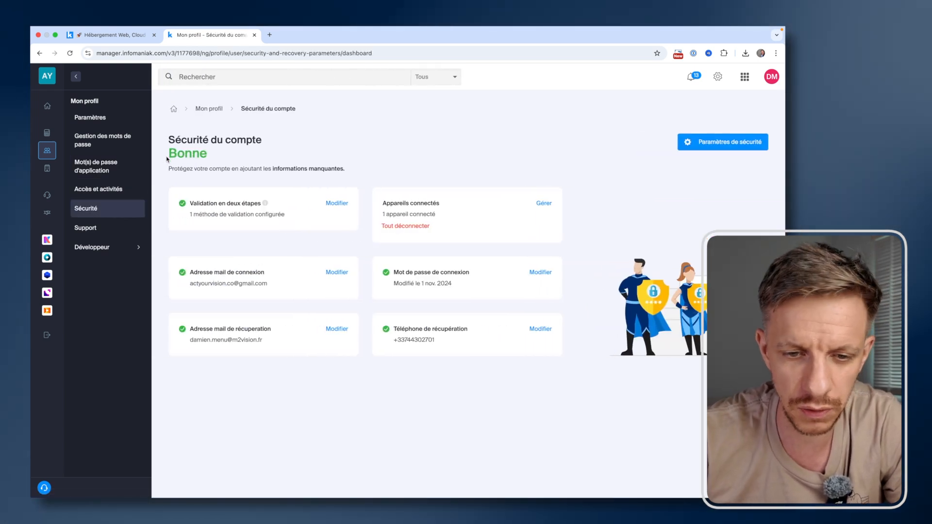
pyautogui.moveTo(166, 158); pyautogui.dragTo(582, 342)
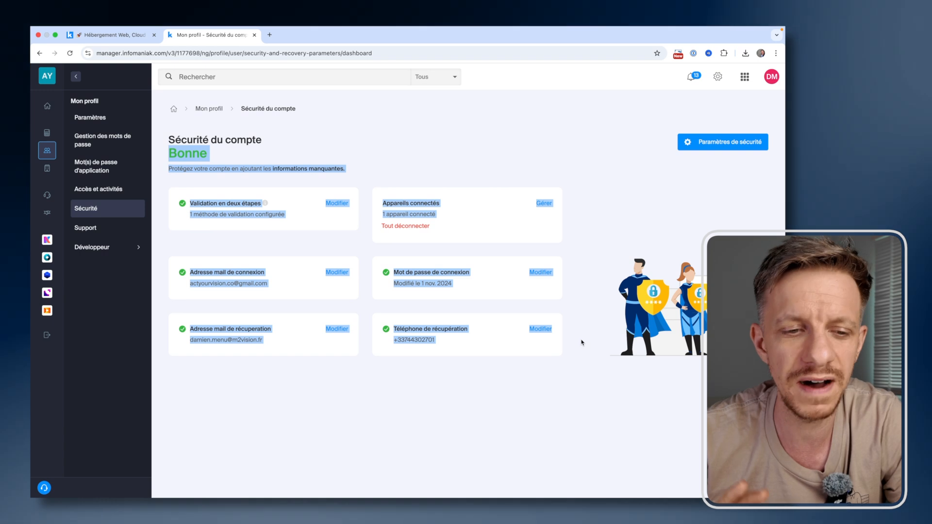
pyautogui.click(374, 411)
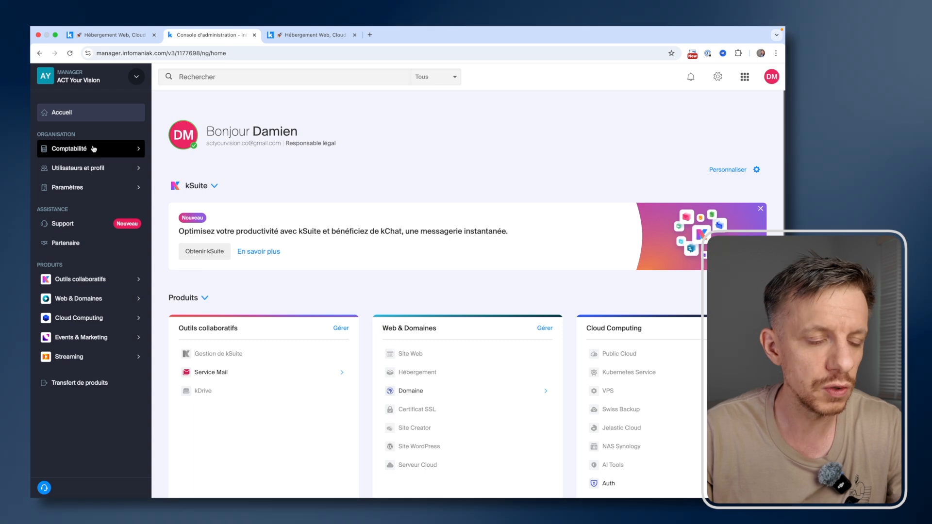
# Open the most recent order from the accounting orders list and examine its progress and product details
pyautogui.click(92, 150)
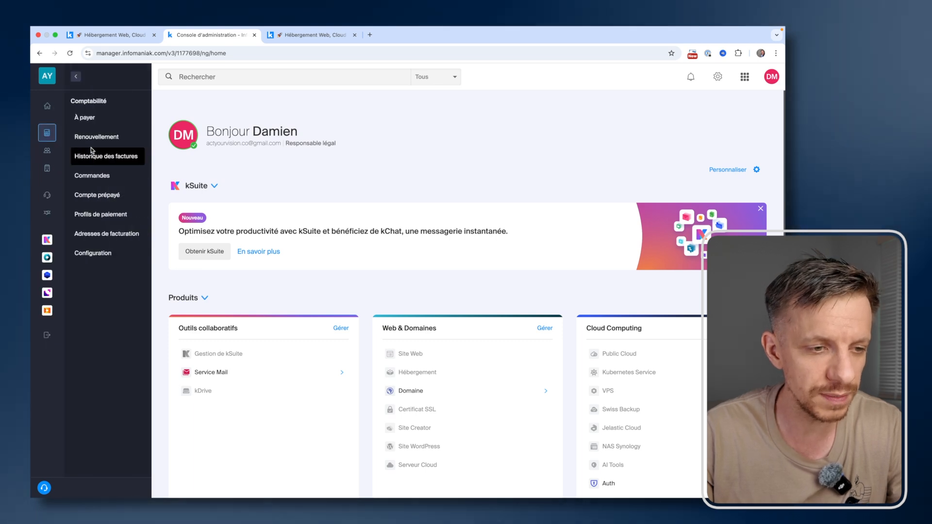
pyautogui.click(101, 175)
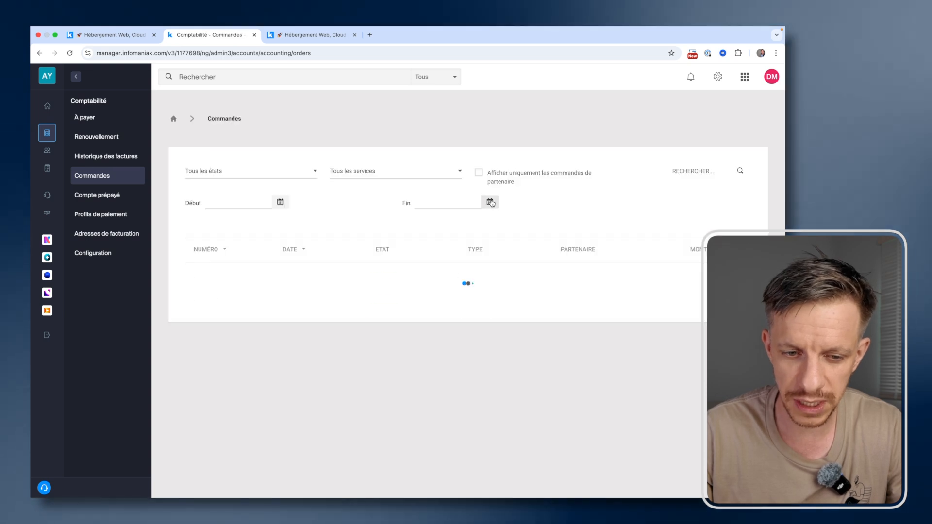
pyautogui.click(742, 275)
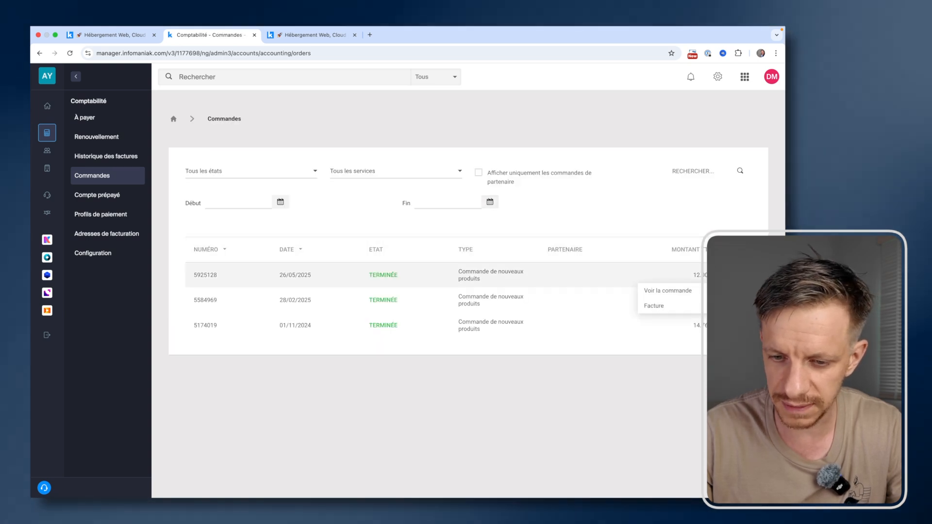
pyautogui.click(665, 293)
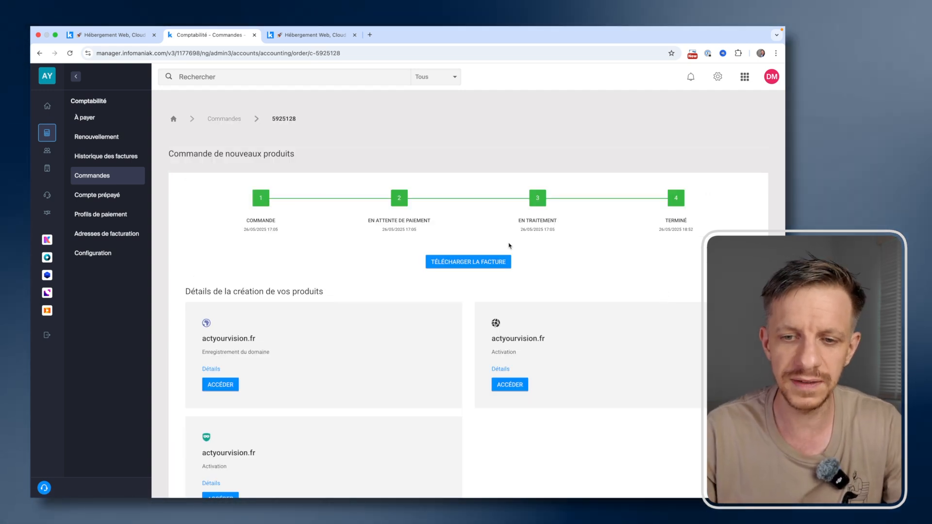
pyautogui.scroll(-2, 509, 245)
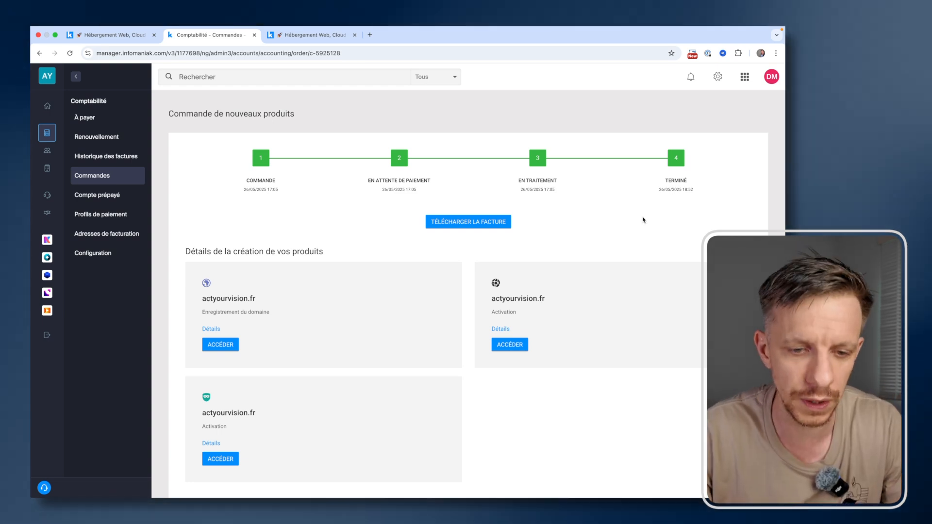
pyautogui.scroll(-2, 283, 283)
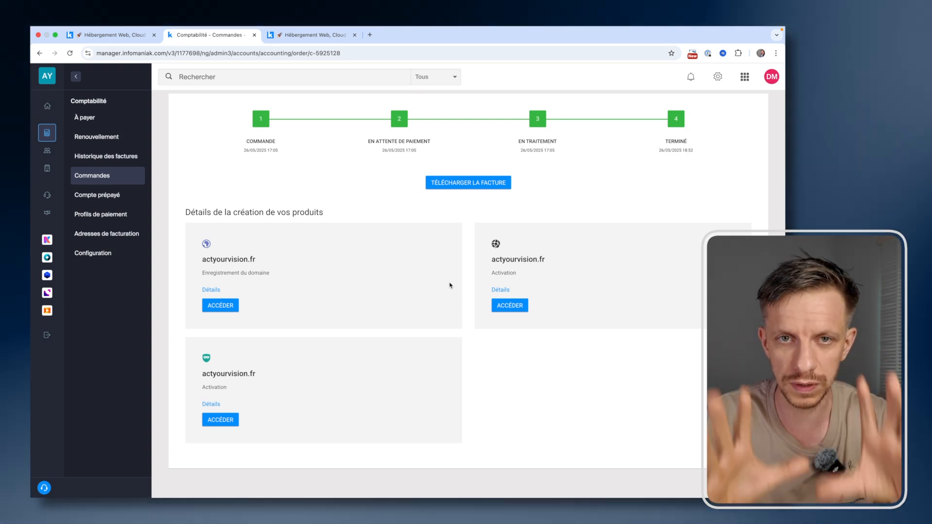
# Open the domain list from the manager home and examine the management actions available for actyourvision.fr
pyautogui.click(45, 106)
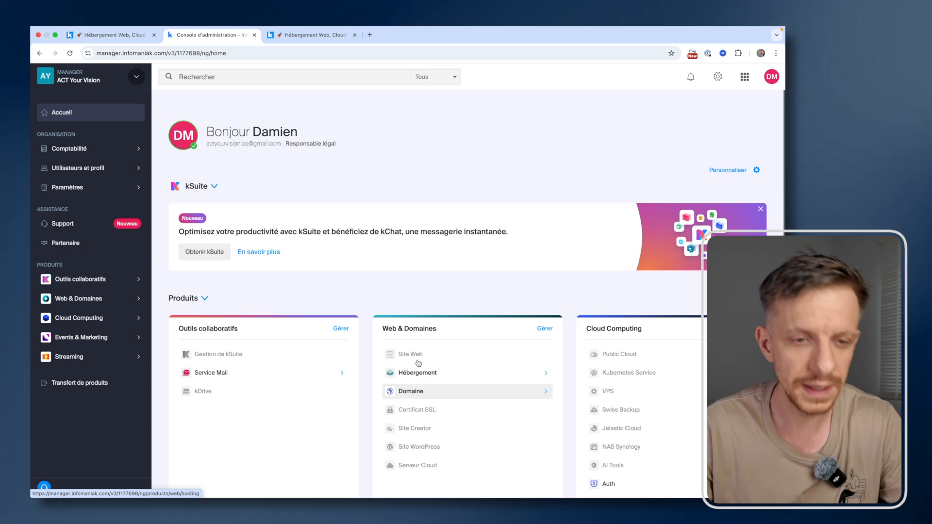
pyautogui.click(415, 392)
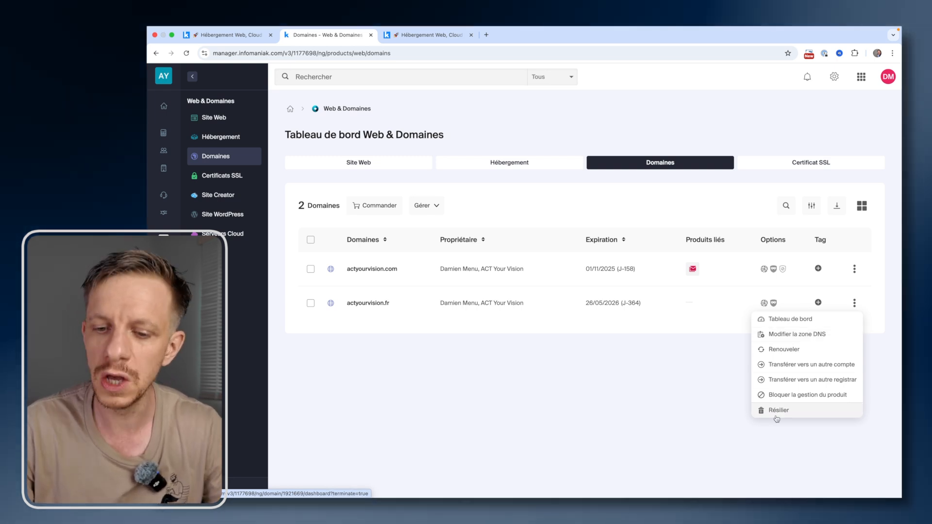
pyautogui.click(591, 406)
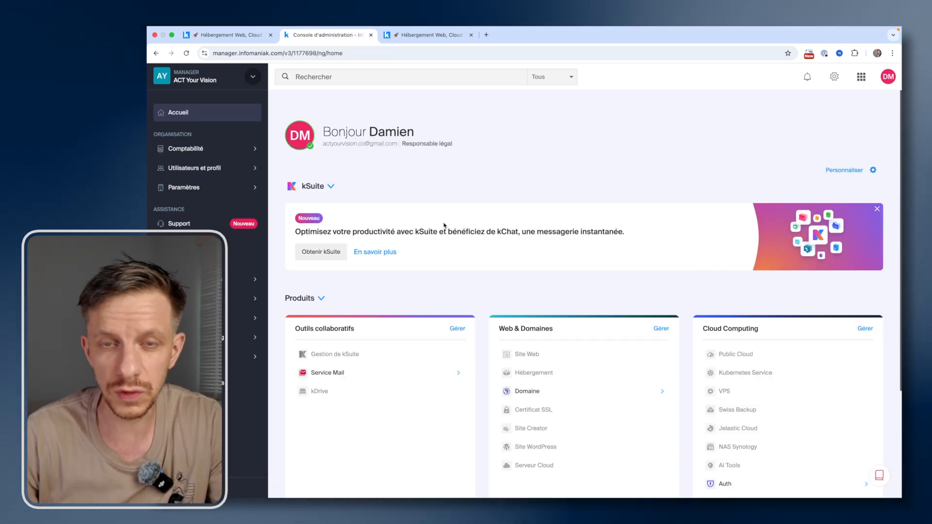
# Start an order from the Service Mail dashboard for a mail service only on the domain actyourvision.fr
pyautogui.scroll(-1, 444, 225)
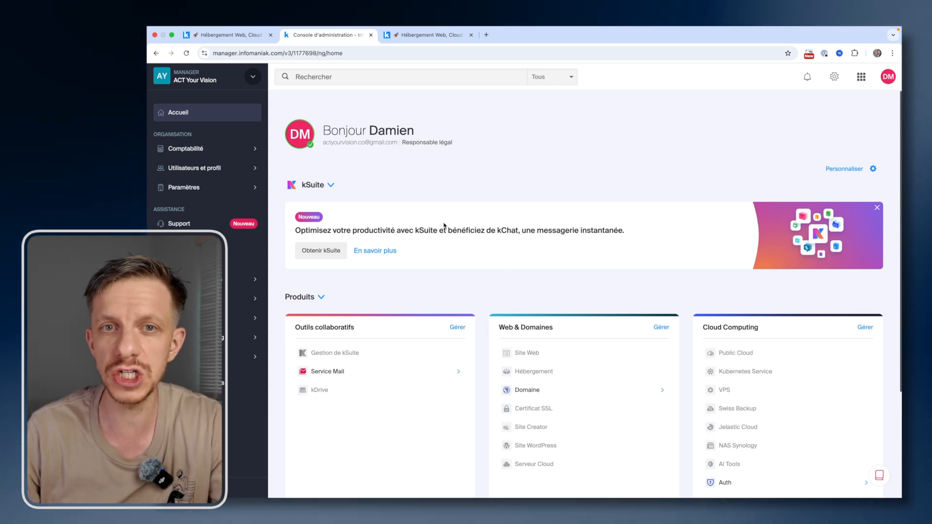
pyautogui.click(352, 374)
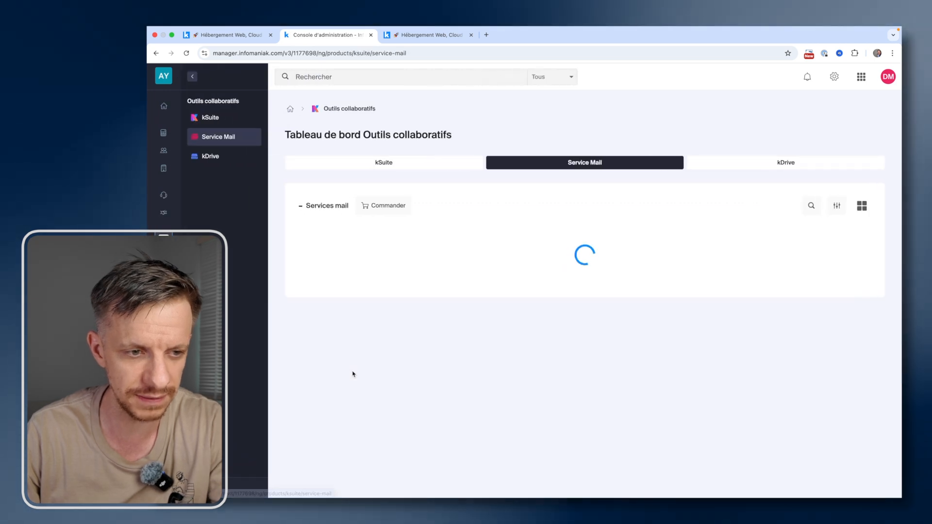
pyautogui.click(396, 205)
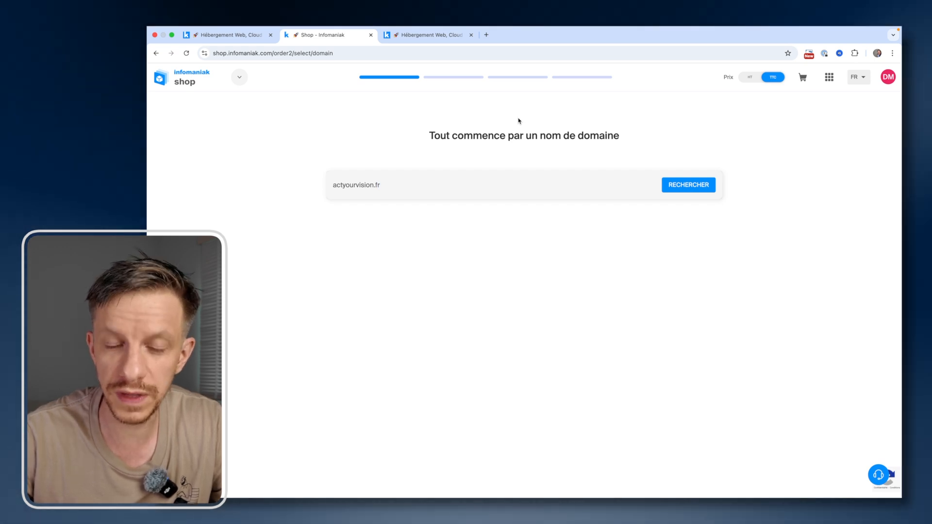
pyautogui.click(702, 184)
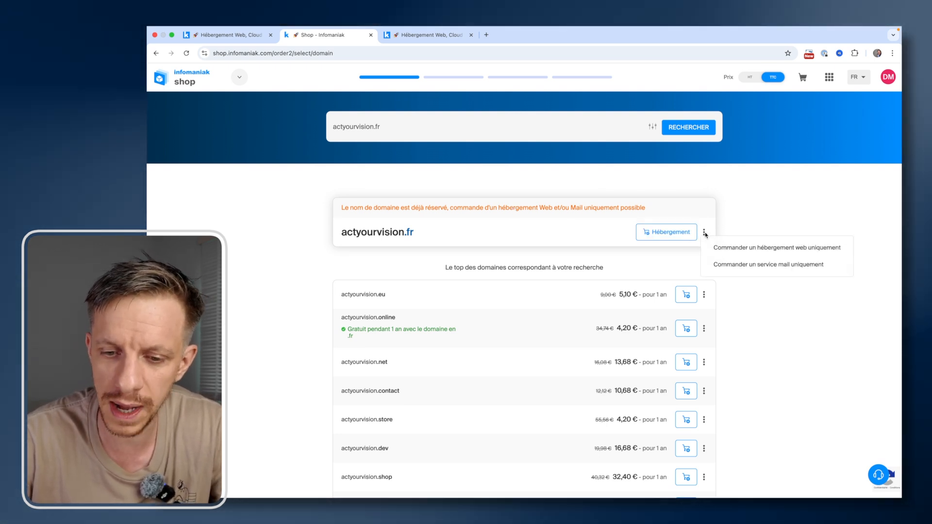
pyautogui.click(751, 265)
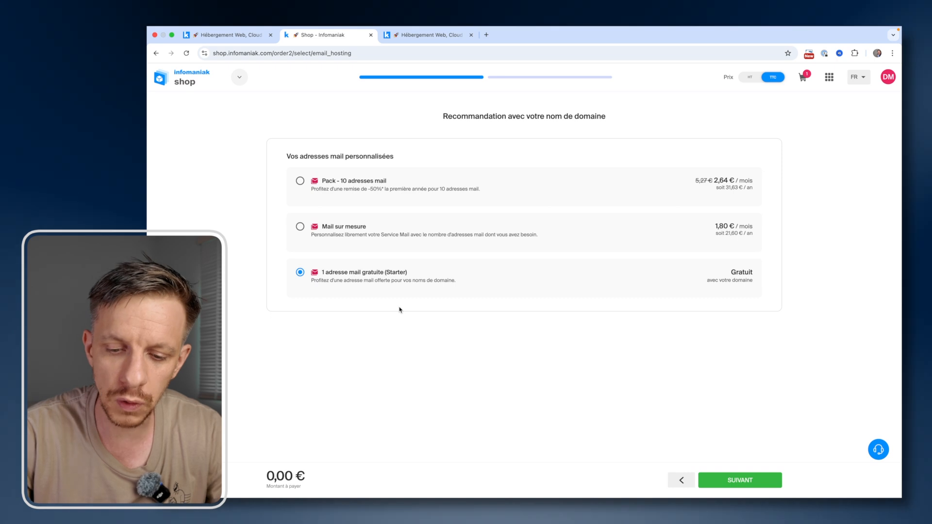
# Order the free one-address Starter mail pack without a website, accepting the special conditions, and open the order's tracking page
pyautogui.click(737, 485)
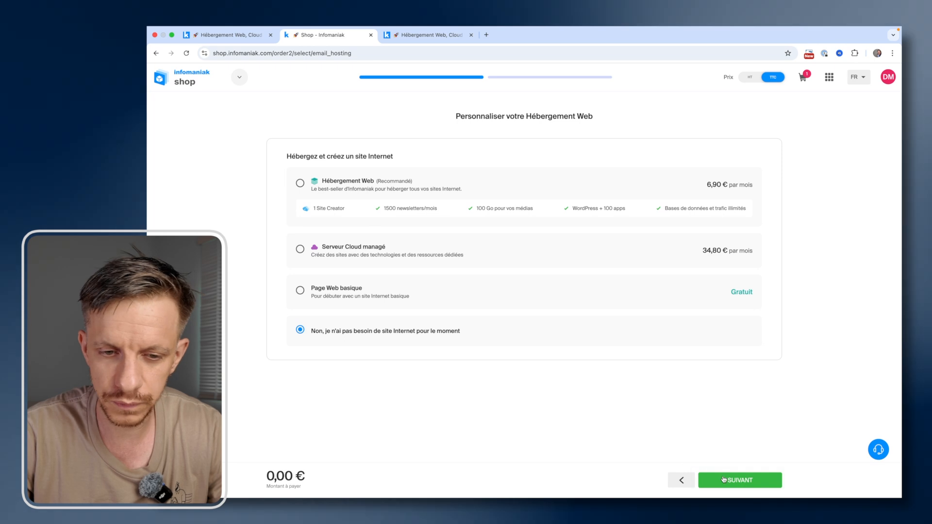
pyautogui.click(723, 480)
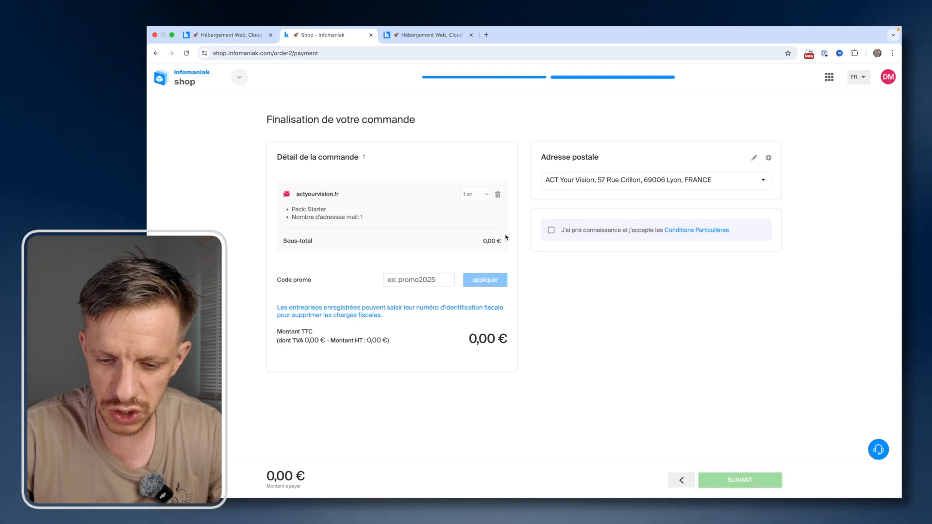
pyautogui.click(551, 230)
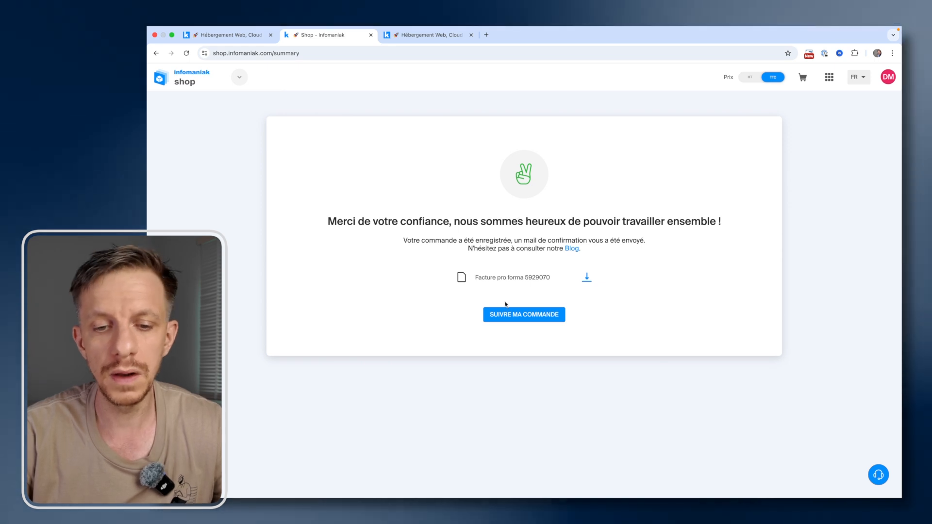
pyautogui.click(508, 316)
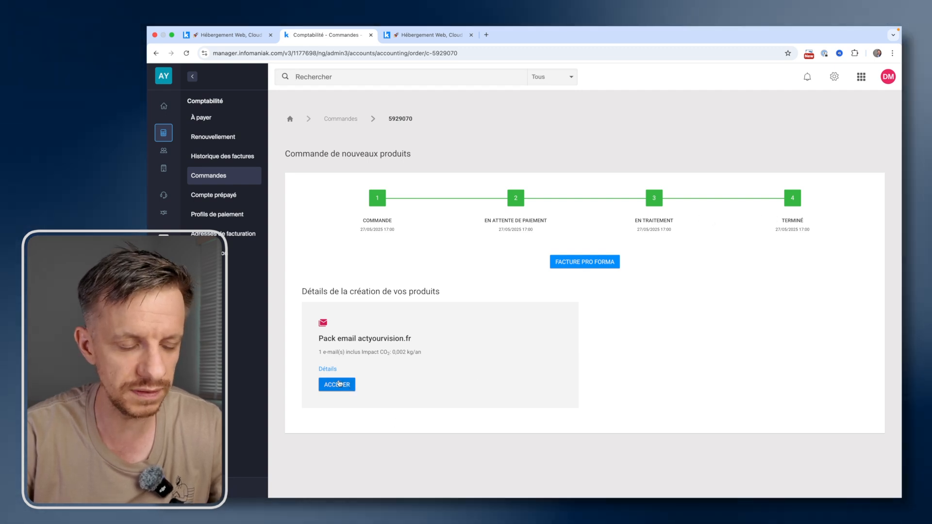
# Create a mail address in the actyourvision.fr mail service, using the owner's first name as prefix and choosing to consult it alone
pyautogui.click(164, 110)
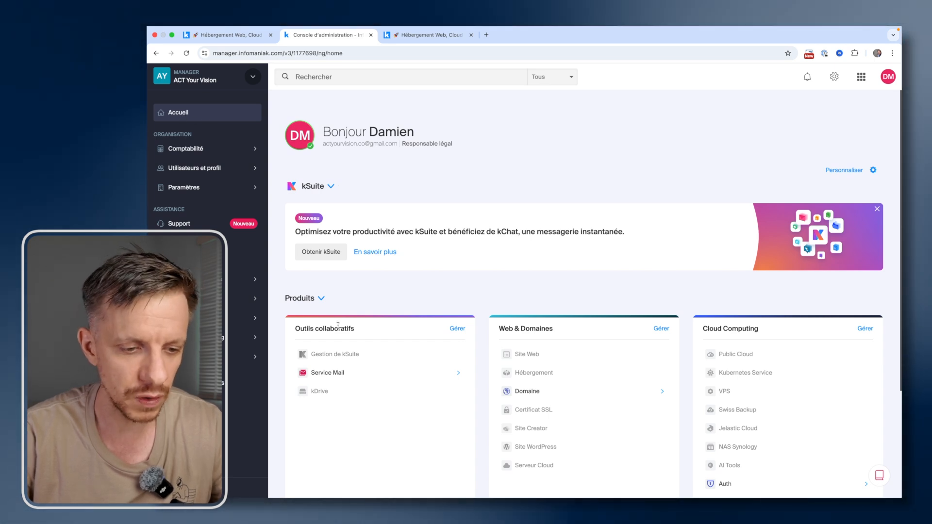
pyautogui.click(335, 373)
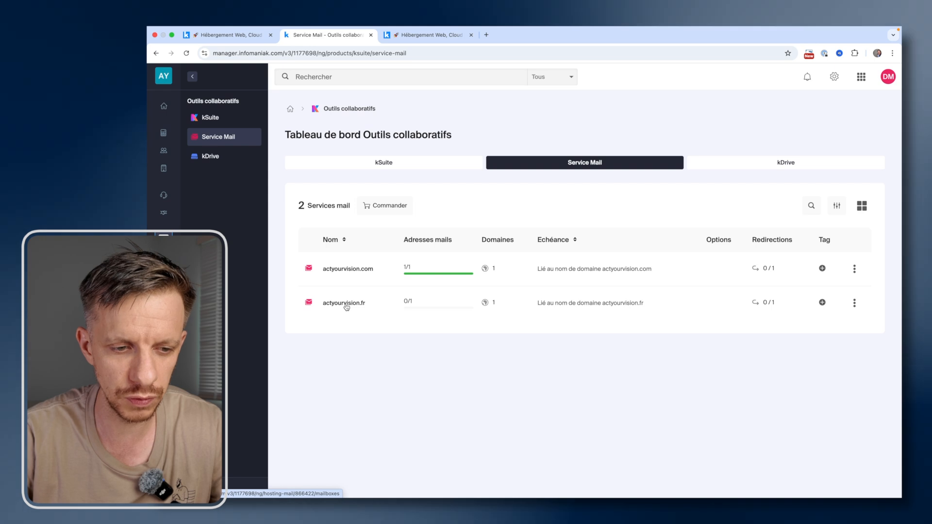
pyautogui.click(346, 306)
pyautogui.click(806, 115)
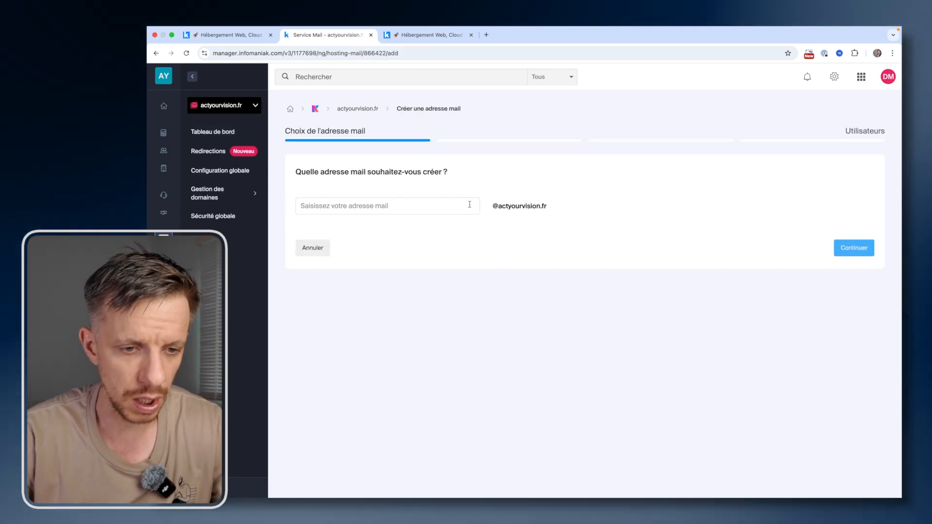
pyautogui.click(456, 207)
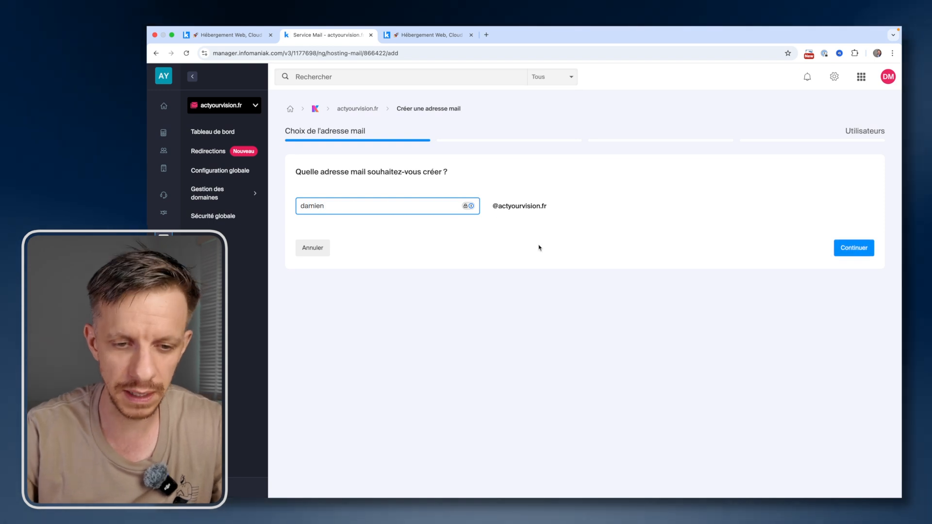
pyautogui.click(850, 250)
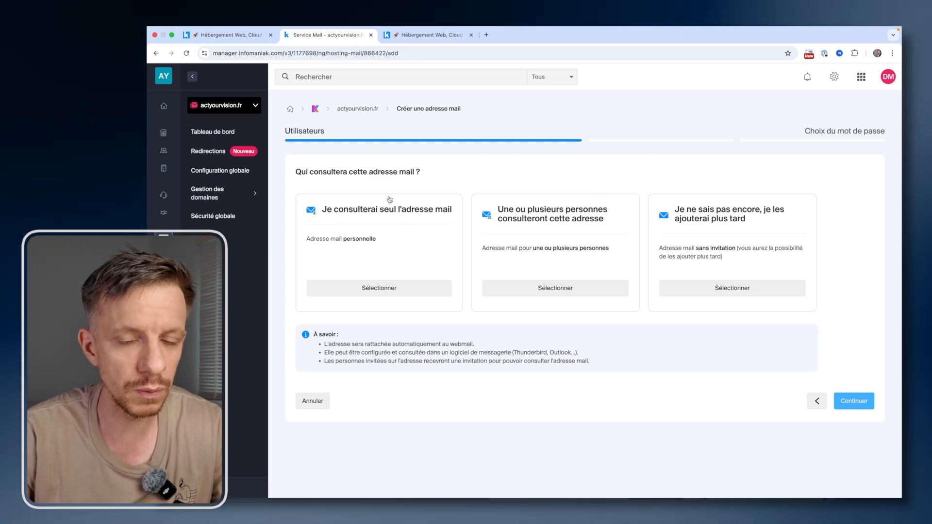
pyautogui.click(398, 289)
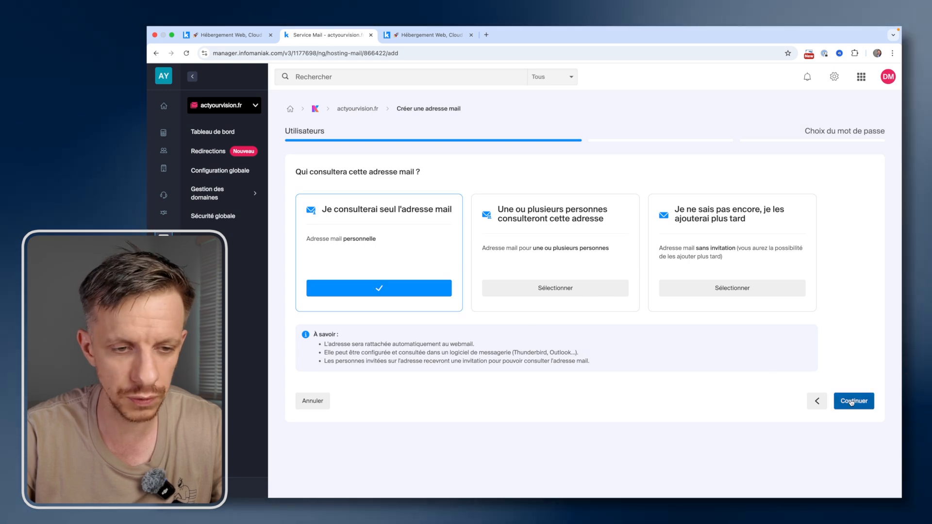
pyautogui.click(850, 402)
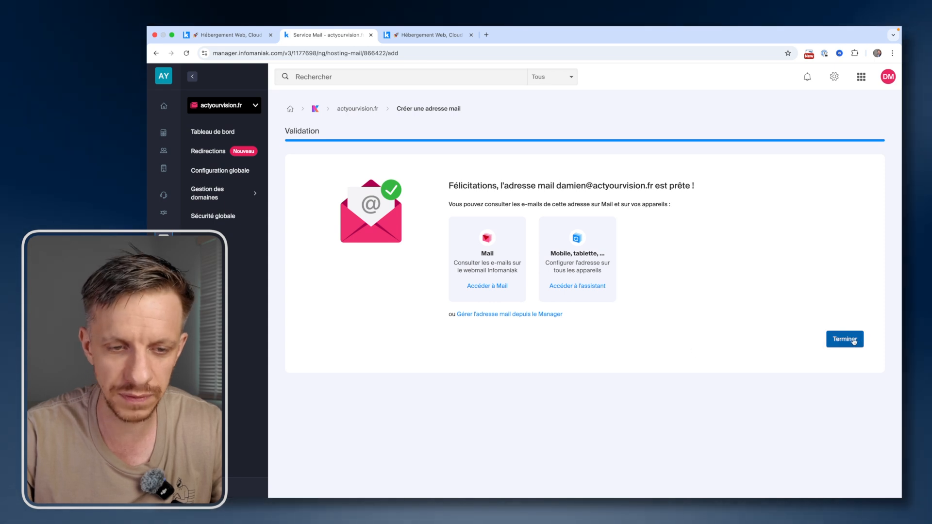
# Open the Infomaniak webmail, dismiss the address-list tip, collapse the starter tutorial, and open the other mail address in a new tab
pyautogui.click(487, 286)
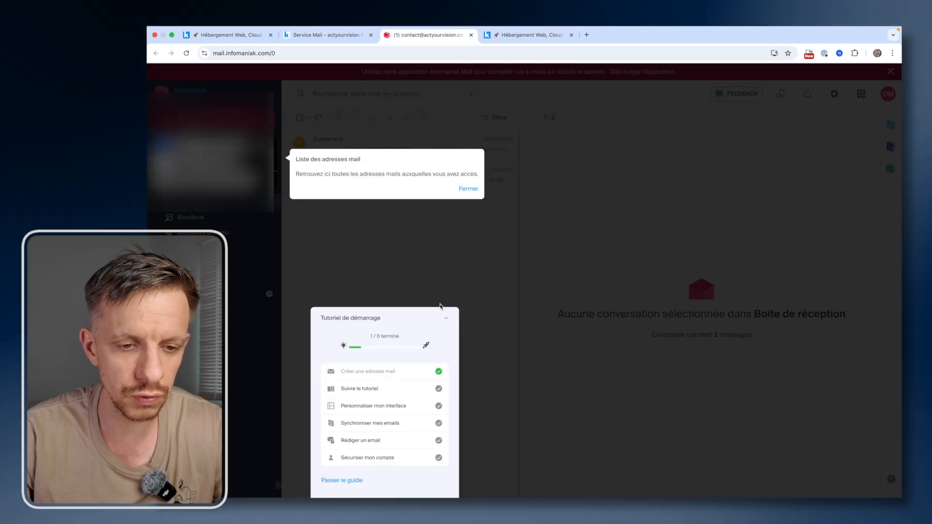
pyautogui.click(459, 264)
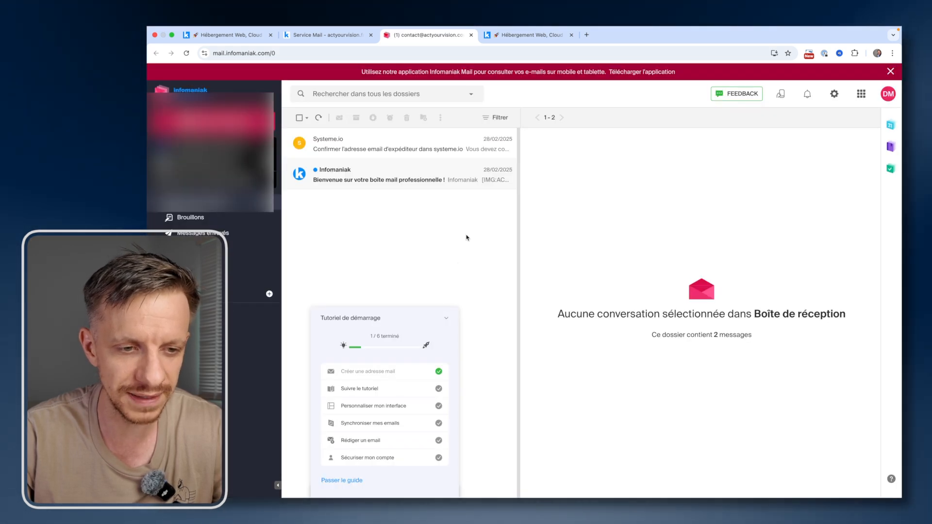
pyautogui.click(445, 320)
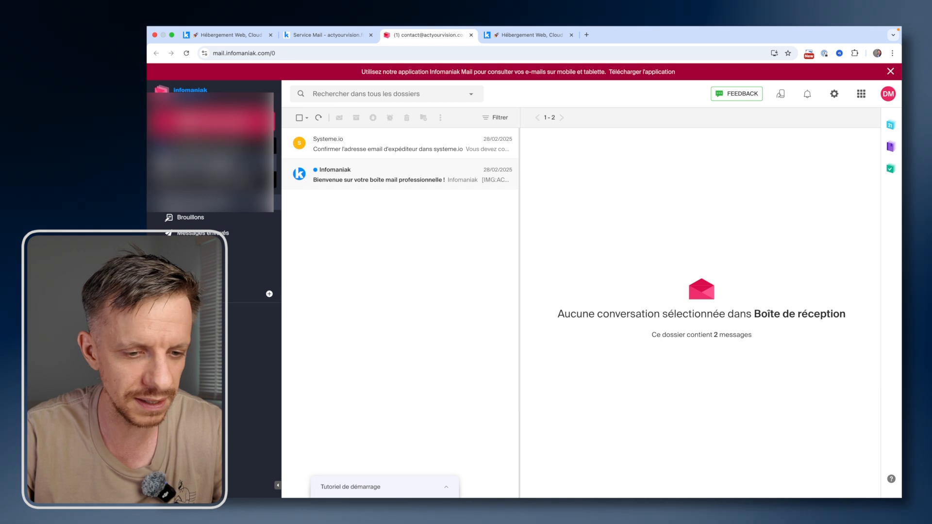
pyautogui.click(208, 163)
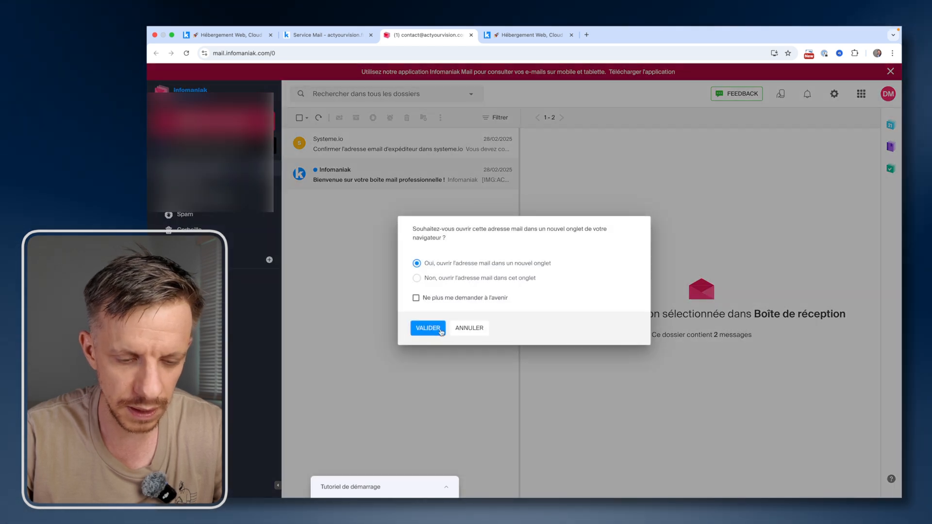
pyautogui.click(427, 328)
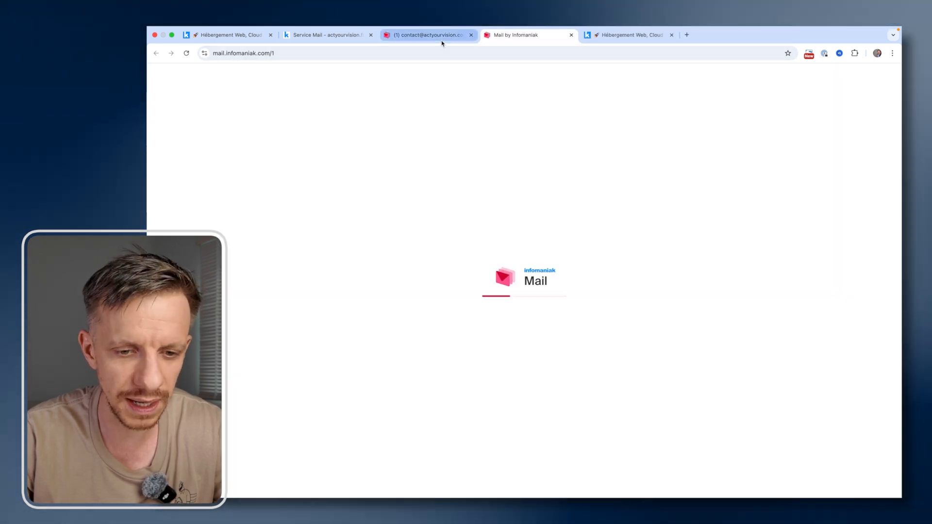